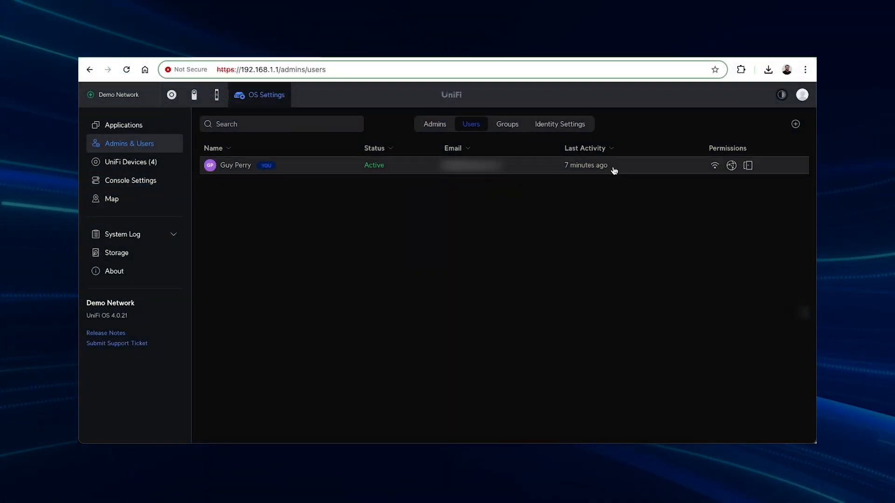
# - Copy the user's UniFi Identity invitation link from Resend Invitation, then dismiss the dialog unsent
pyautogui.click(613, 168)
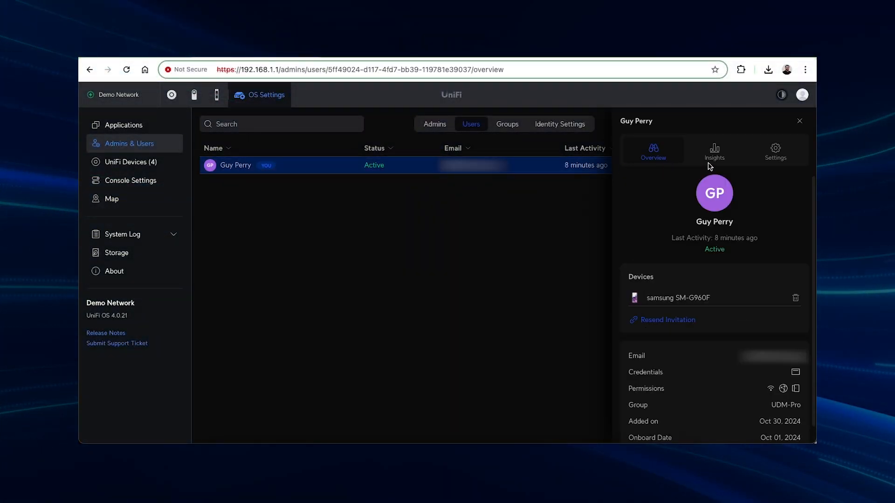
pyautogui.click(772, 159)
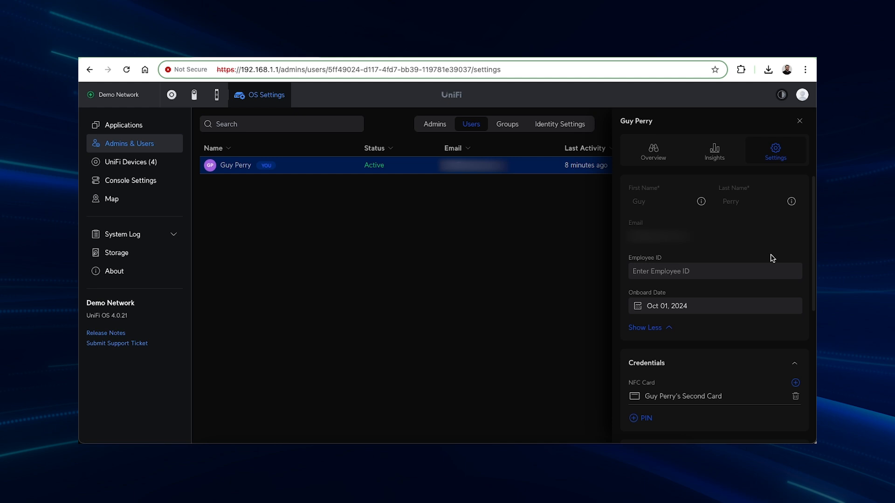
pyautogui.scroll(-3, 770, 320)
pyautogui.scroll(-2, 770, 320)
pyautogui.scroll(-2, 771, 320)
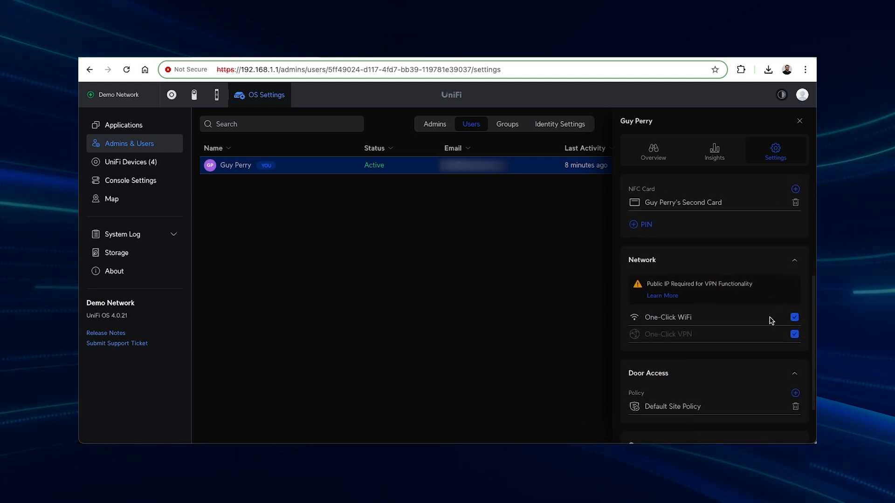
pyautogui.click(653, 160)
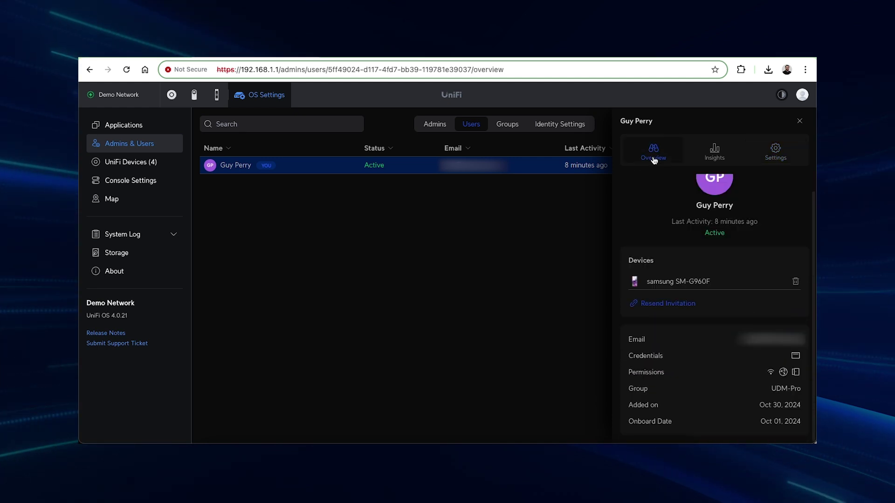
pyautogui.click(677, 306)
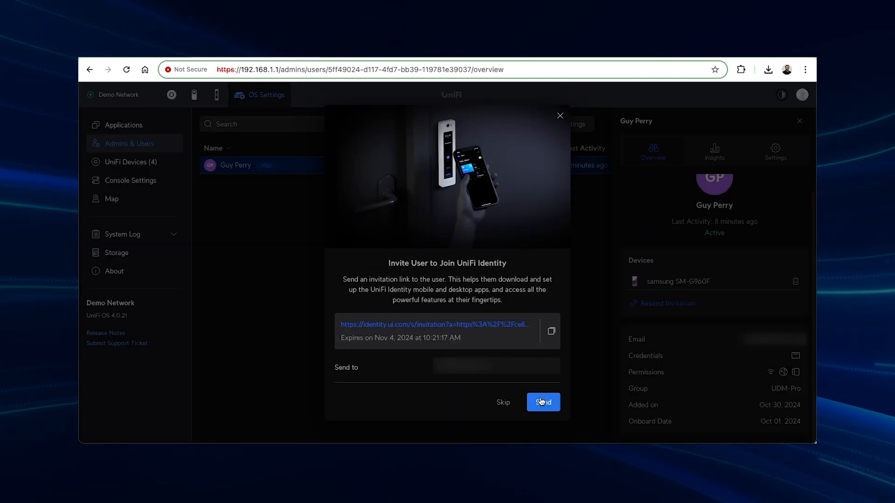
pyautogui.click(549, 332)
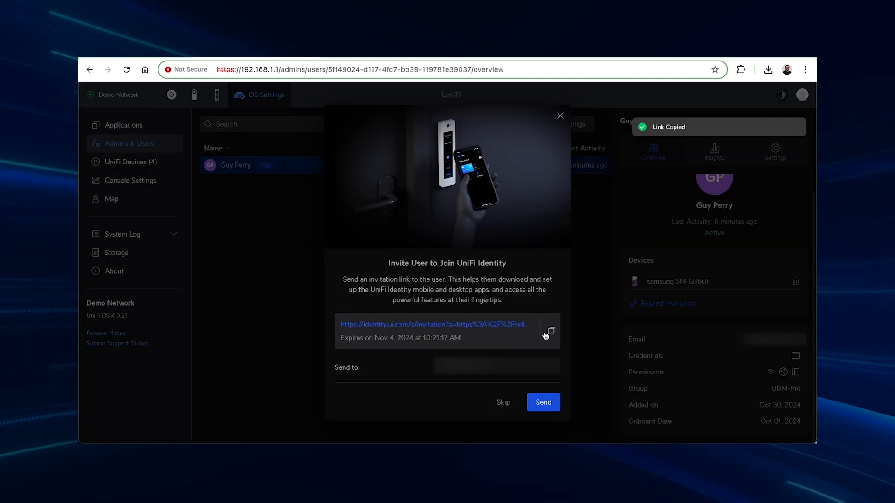
pyautogui.click(560, 116)
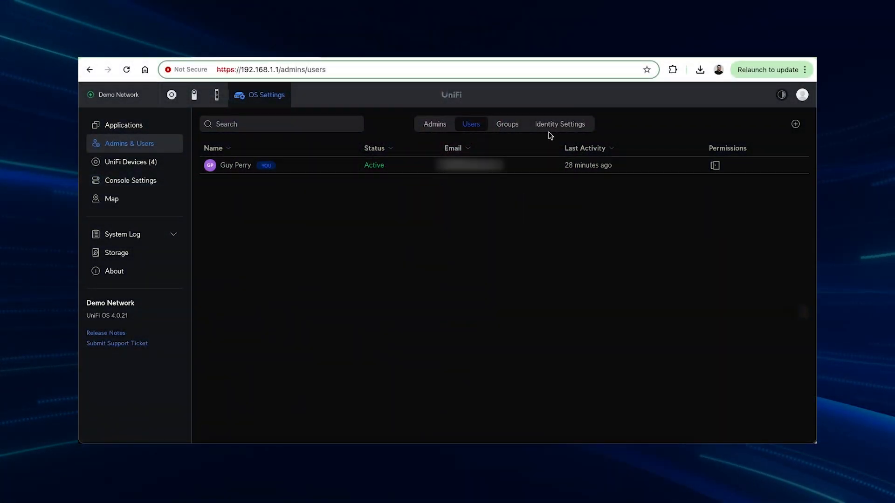
# - Enable One-Click WiFi in Identity Settings and confirm, with WiFi name UniFi Identity
pyautogui.click(560, 125)
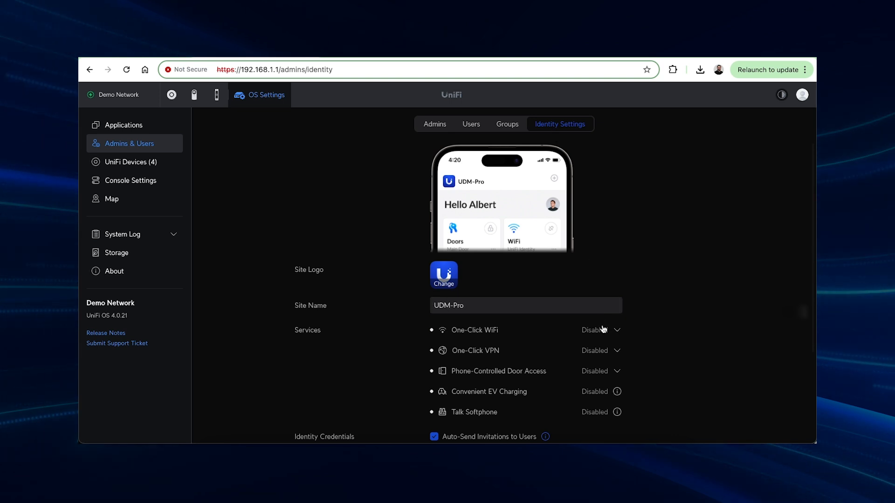
pyautogui.click(604, 354)
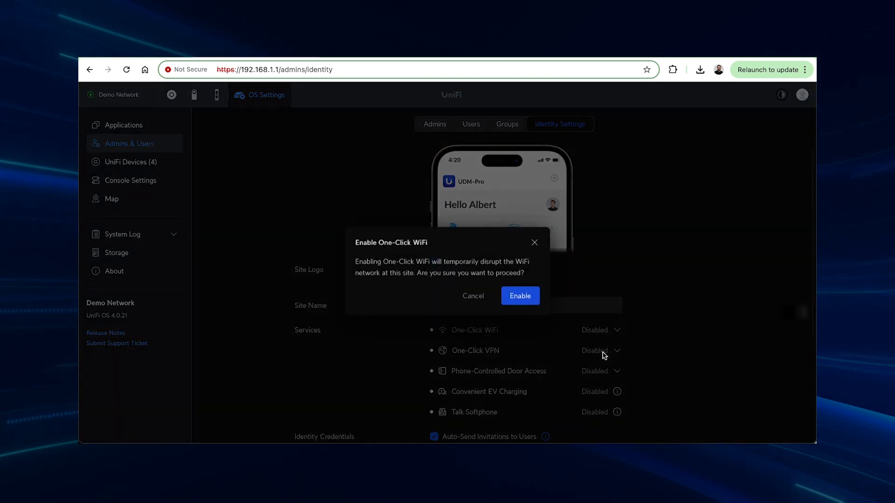
pyautogui.click(520, 289)
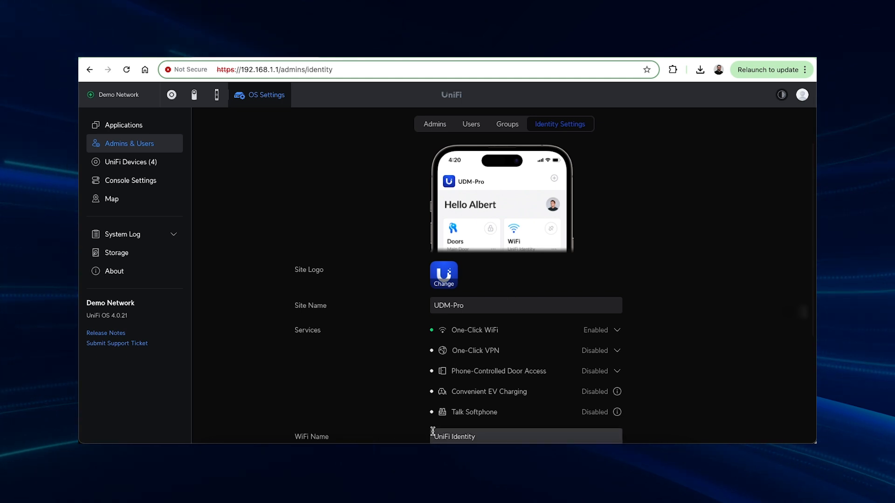
pyautogui.click(475, 127)
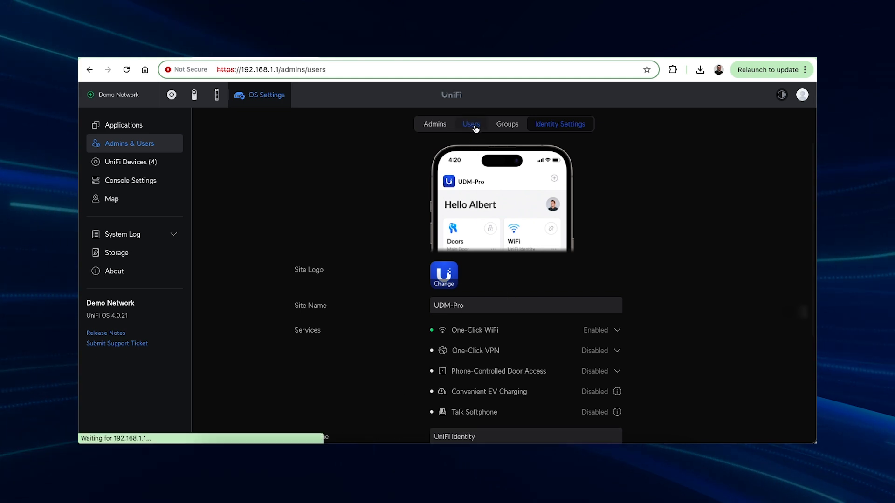
pyautogui.click(532, 165)
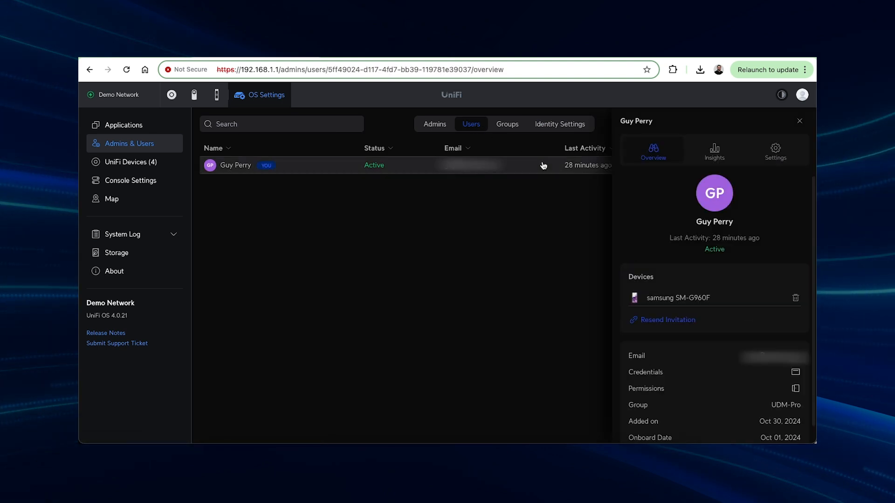
pyautogui.click(775, 153)
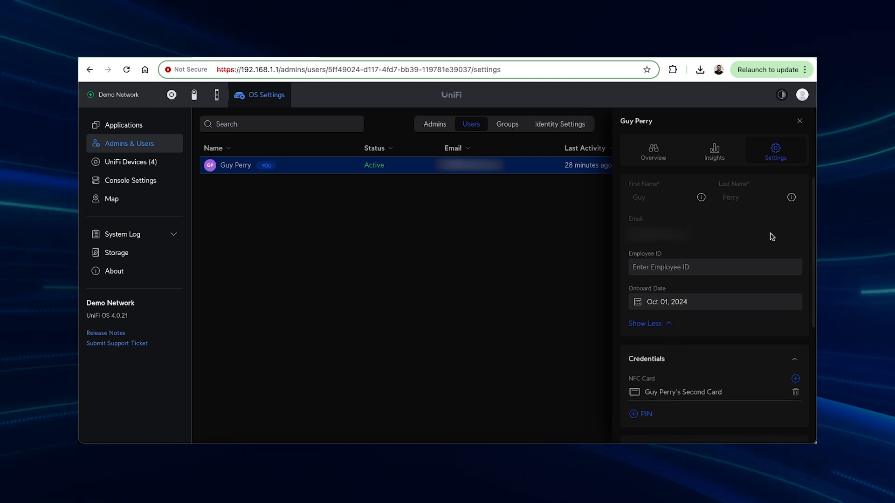
pyautogui.scroll(-3, 773, 236)
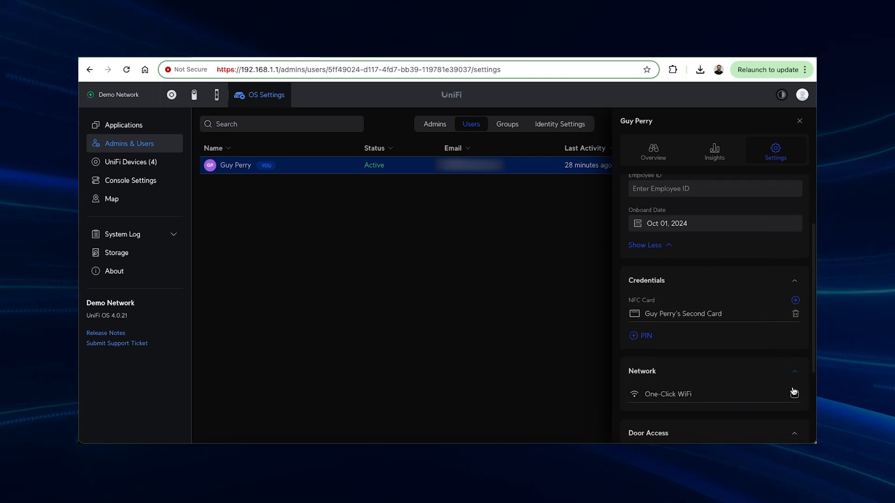
pyautogui.click(795, 394)
pyautogui.click(769, 423)
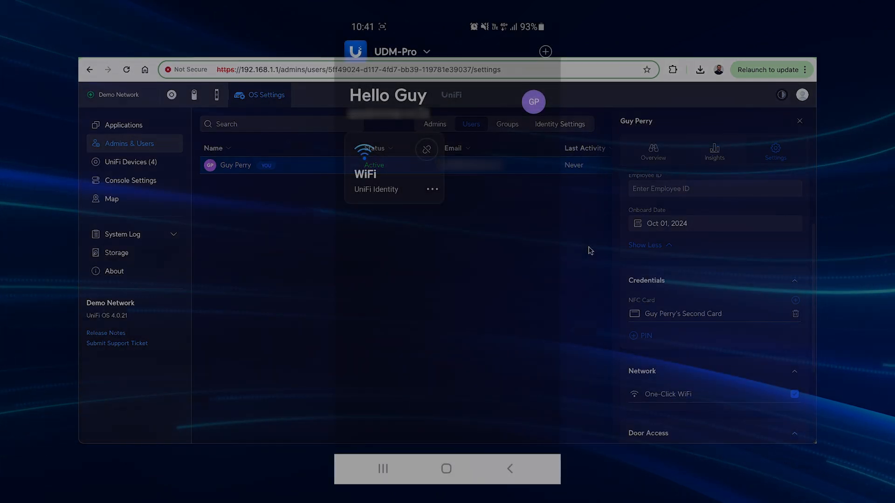
pyautogui.click(394, 168)
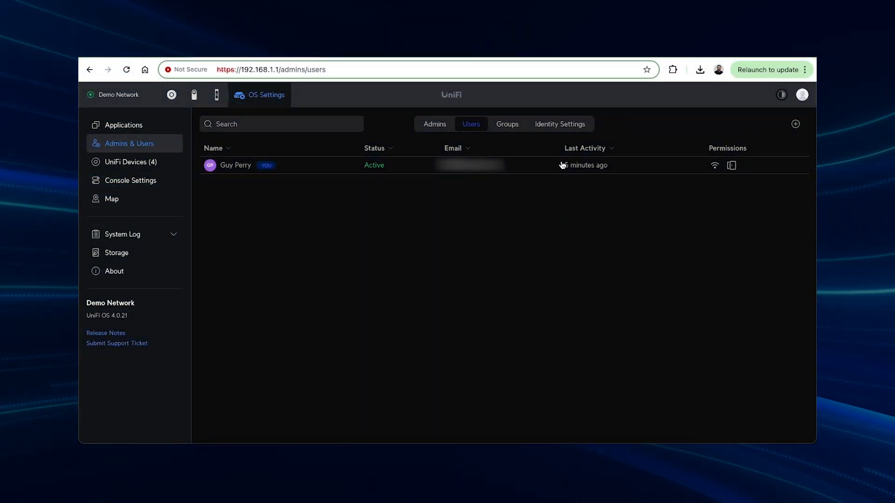
# - Enable One-Click VPN in Identity Settings, with VPN name Demo Network
pyautogui.click(558, 126)
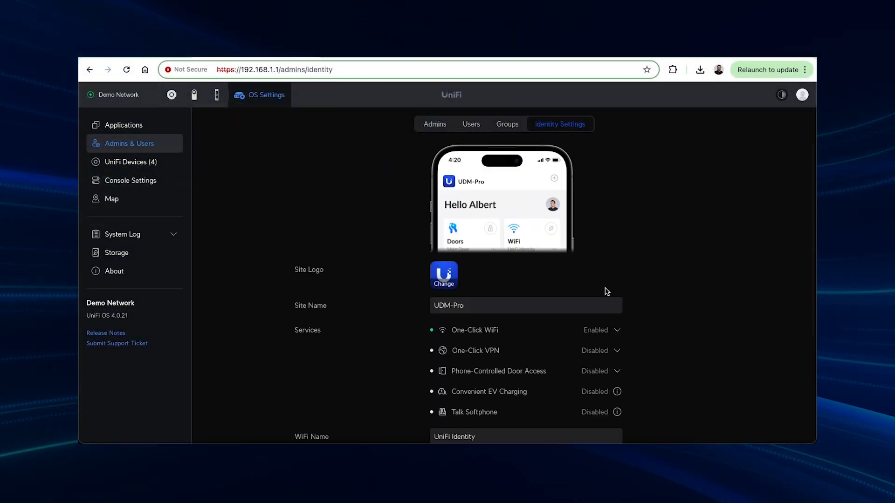
pyautogui.click(601, 372)
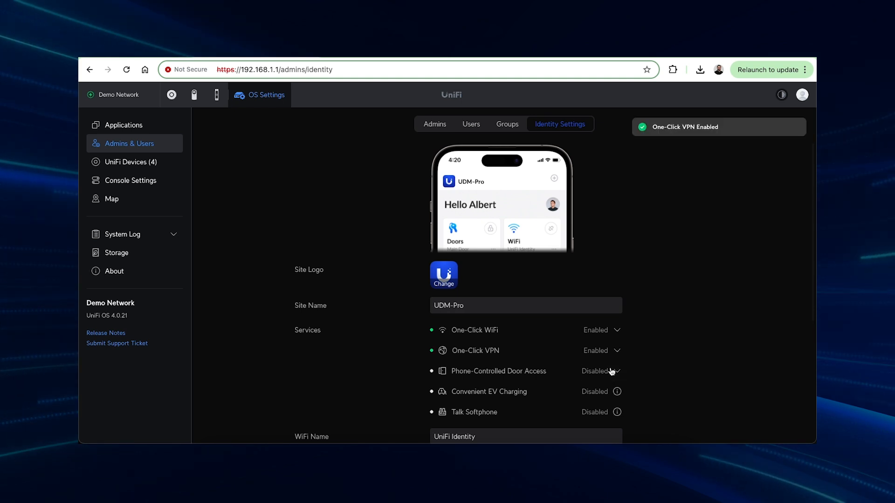
pyautogui.scroll(-3, 611, 369)
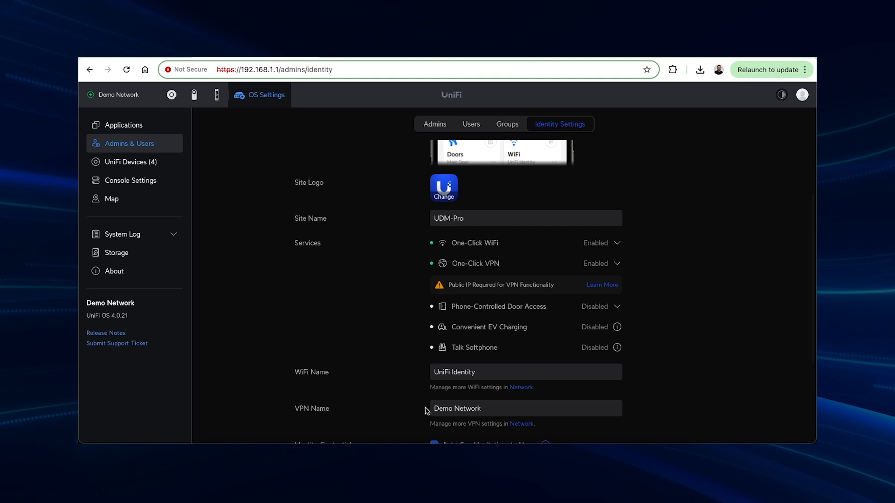
# - Show the user's Settings with the Network section granting One-Click WiFi
pyautogui.click(464, 125)
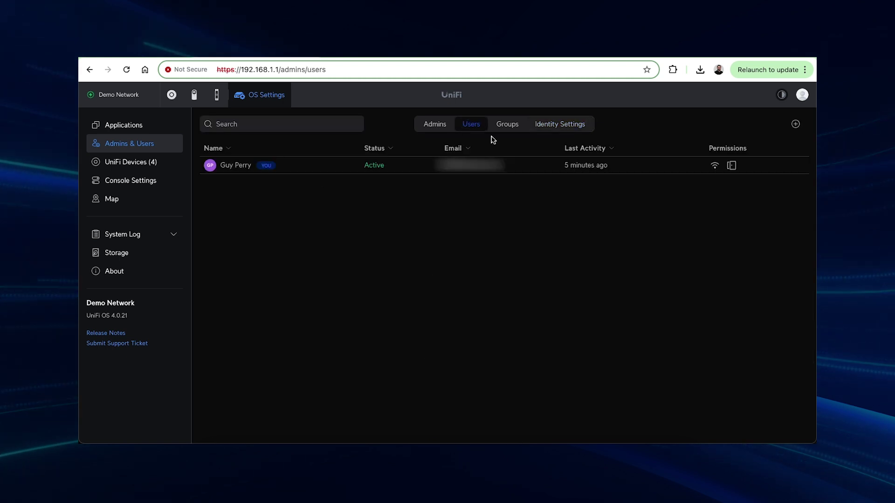
pyautogui.click(545, 165)
pyautogui.click(779, 160)
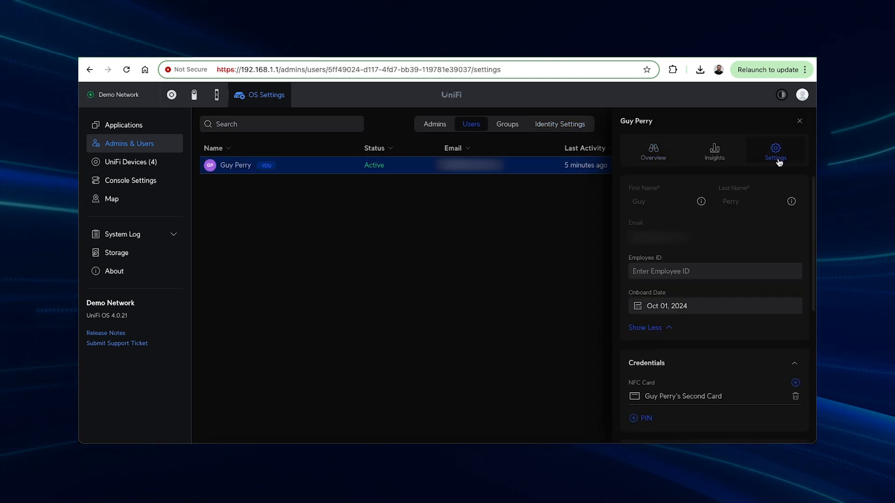
pyautogui.scroll(-2, 779, 222)
pyautogui.scroll(-1, 779, 223)
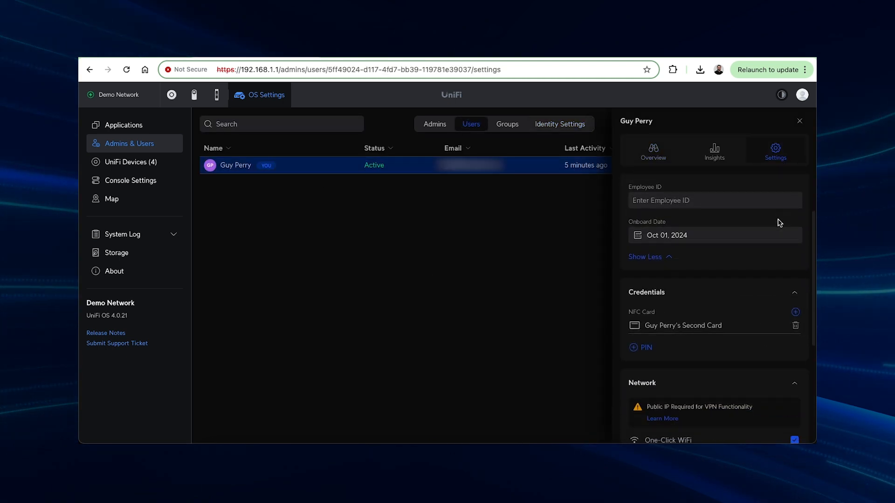
pyautogui.scroll(-1, 779, 223)
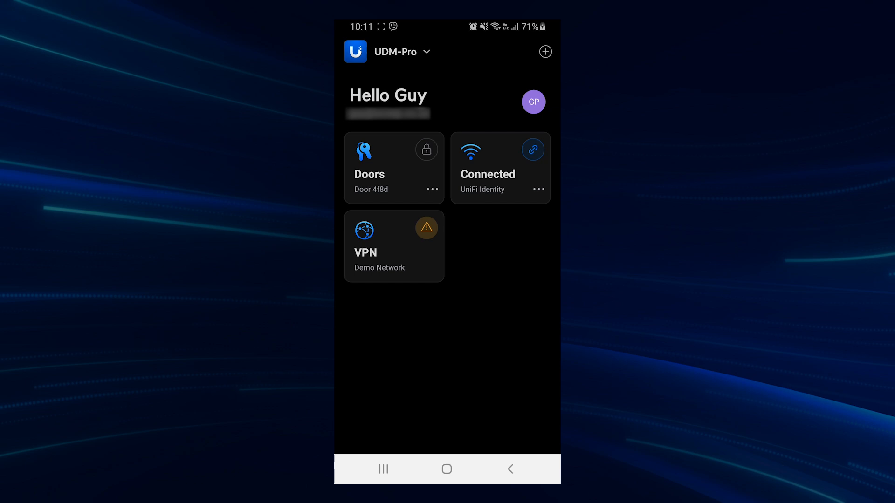
# - Unlock the door via the Doors tile in the UniFi Identity app
pyautogui.click(393, 168)
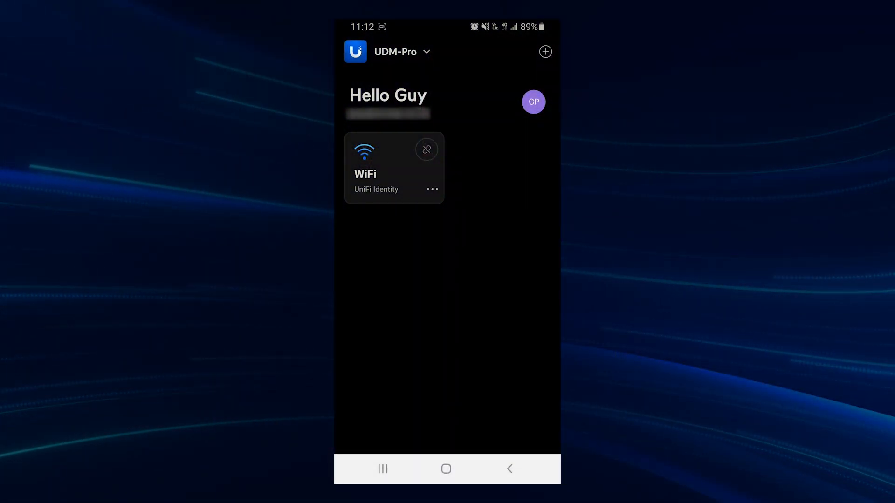
# - Switch the Identity app from UDM-Pro to the EFG-CPT site showing its VPN service, then list both sites
pyautogui.click(395, 51)
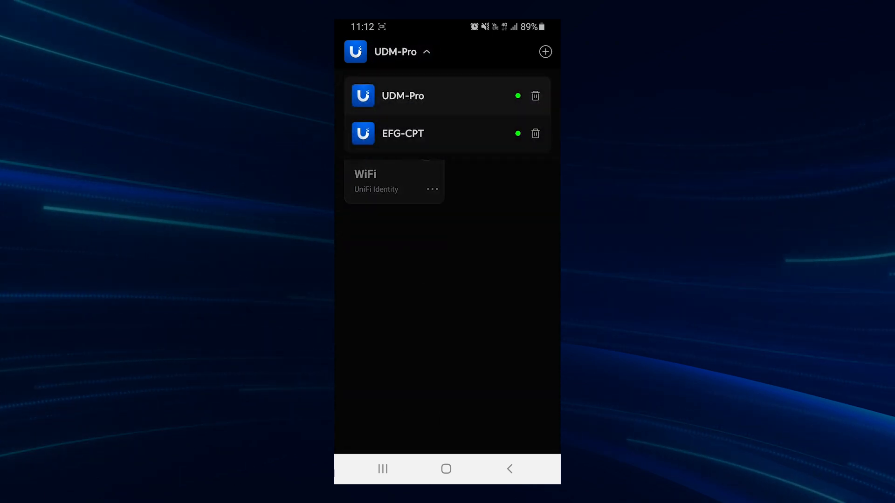
pyautogui.click(402, 133)
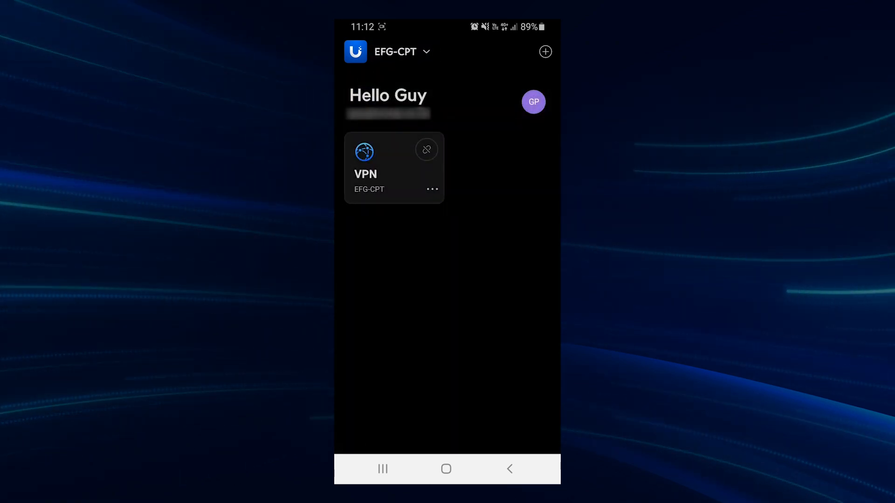
pyautogui.click(396, 50)
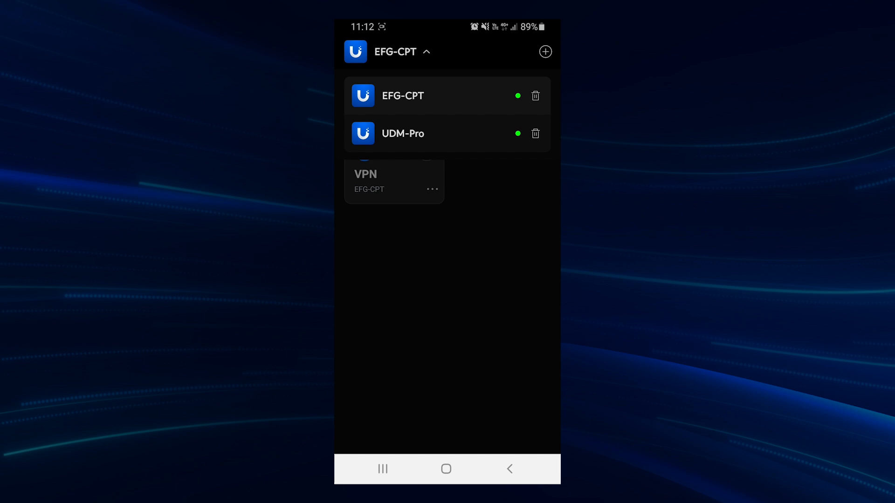